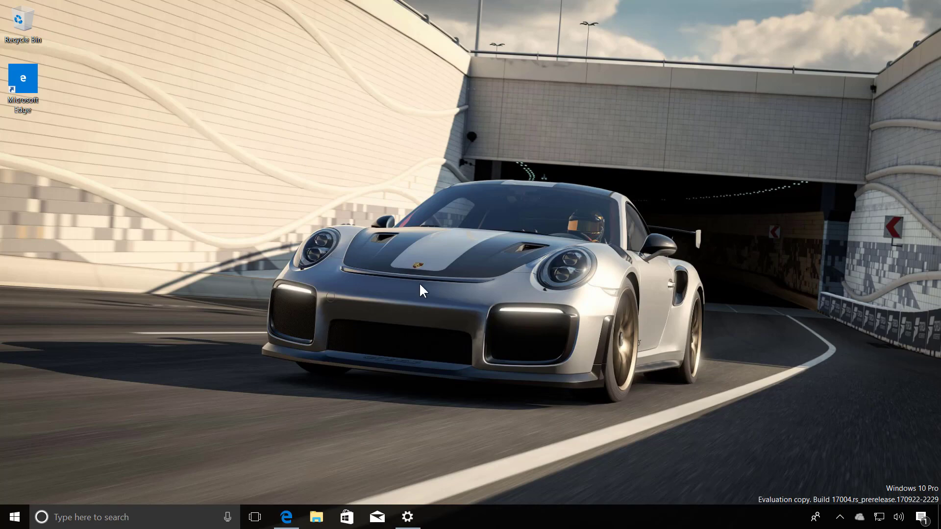
- In Start, preview the right-click options for the Calendar, Mail, Calculator and Camera entries, then close Start
click(14, 517)
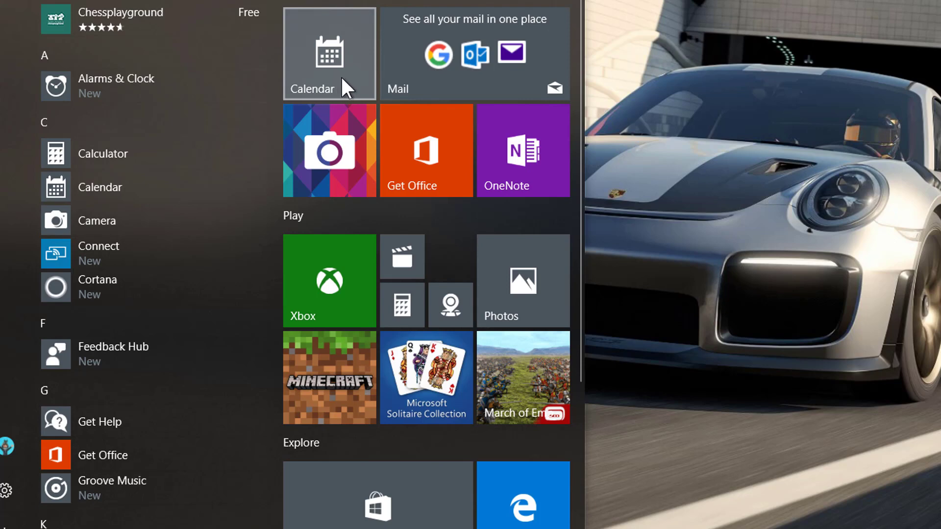
right_click(361, 73)
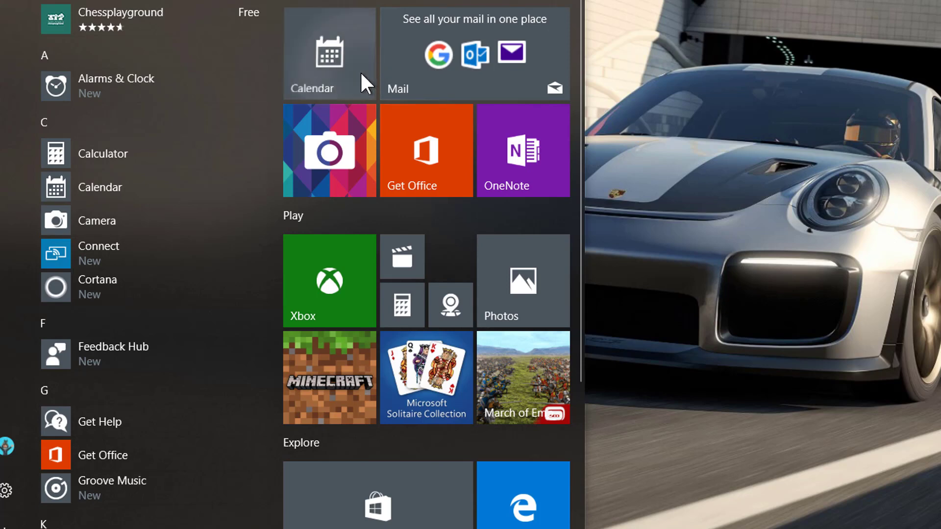
key(Escape)
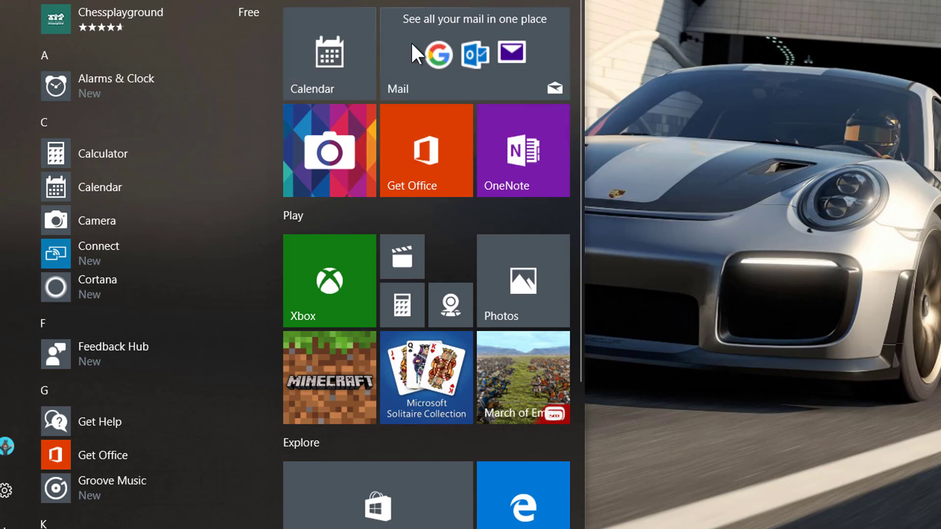
right_click(411, 57)
key(Escape)
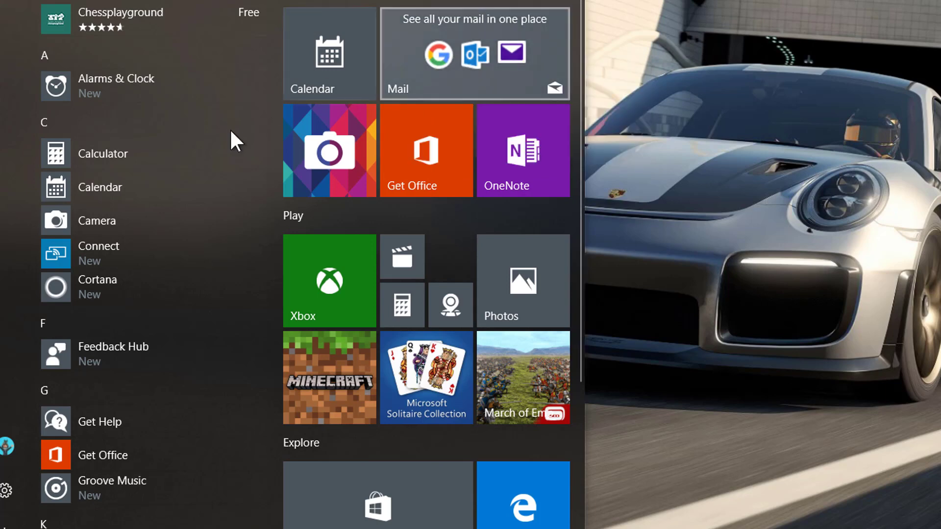
right_click(182, 185)
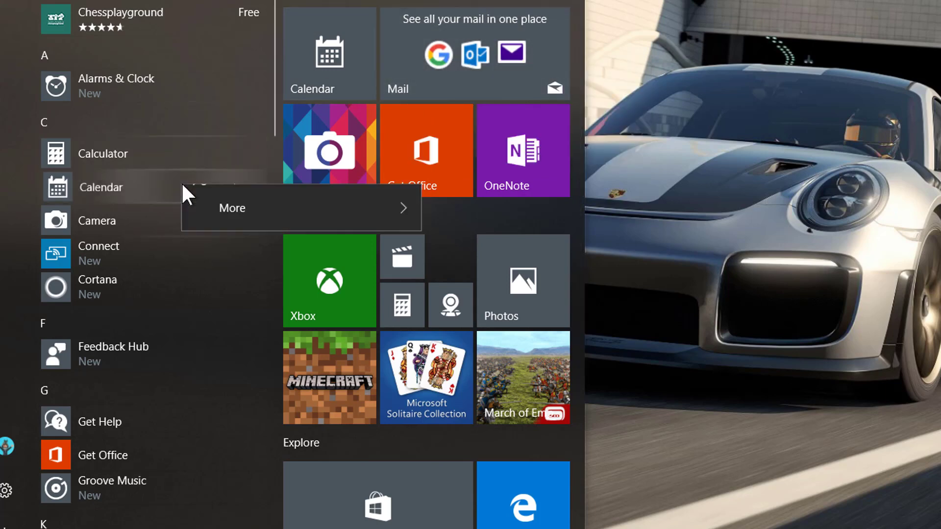
right_click(156, 159)
right_click(143, 181)
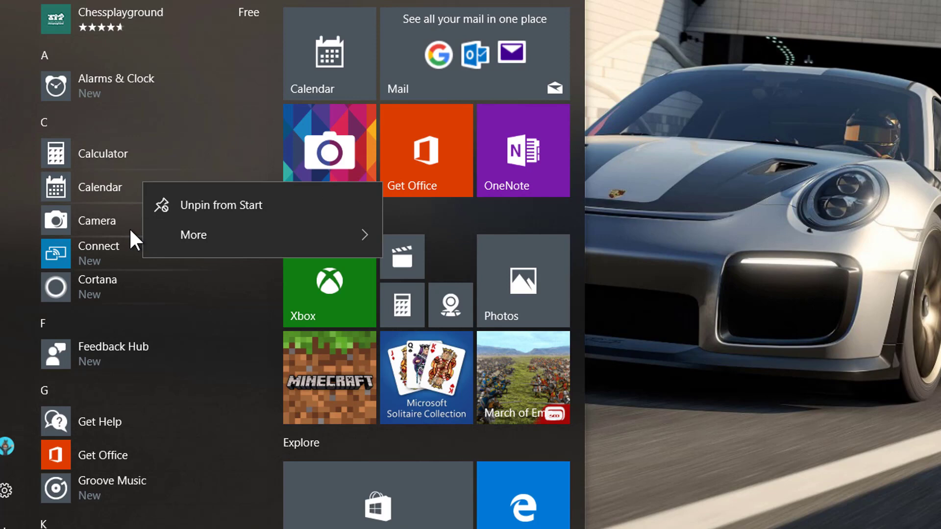
right_click(129, 226)
right_click(164, 152)
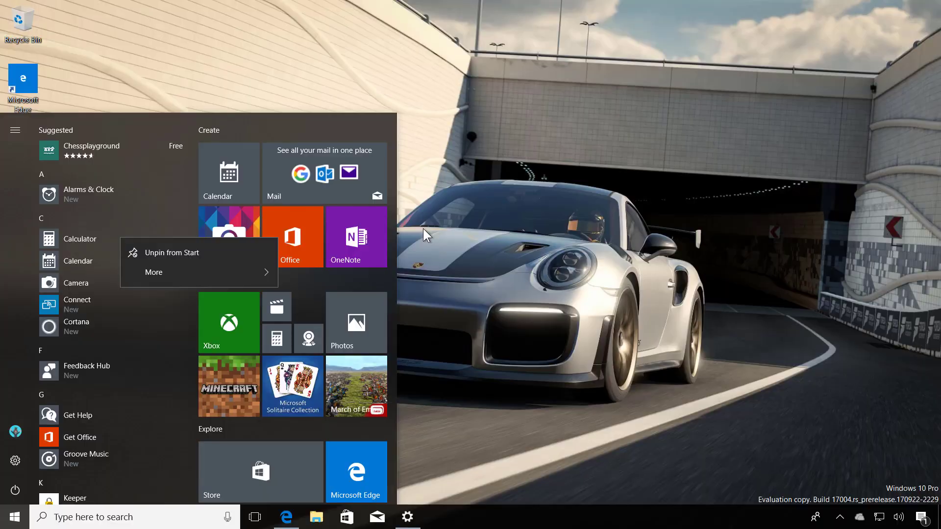
click(616, 149)
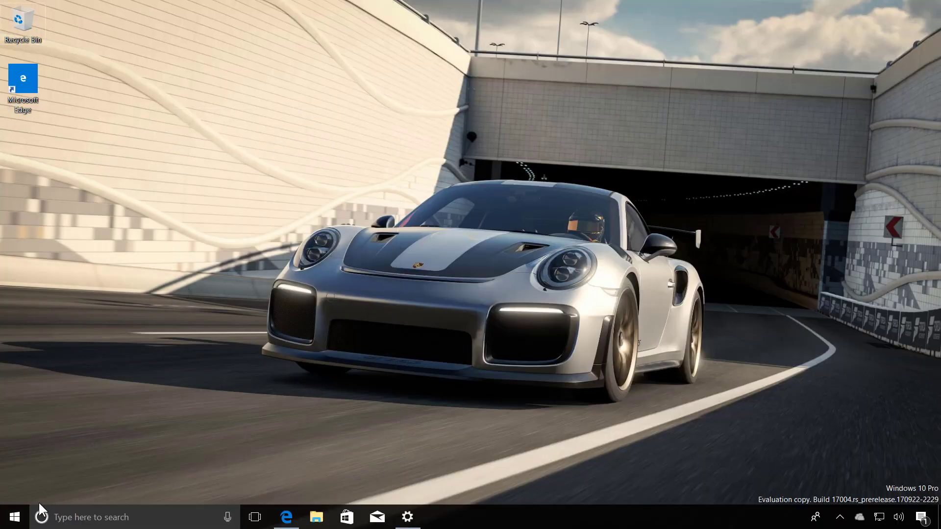
- Lock the PC from the Start account menu and sign back in with the account password
click(14, 517)
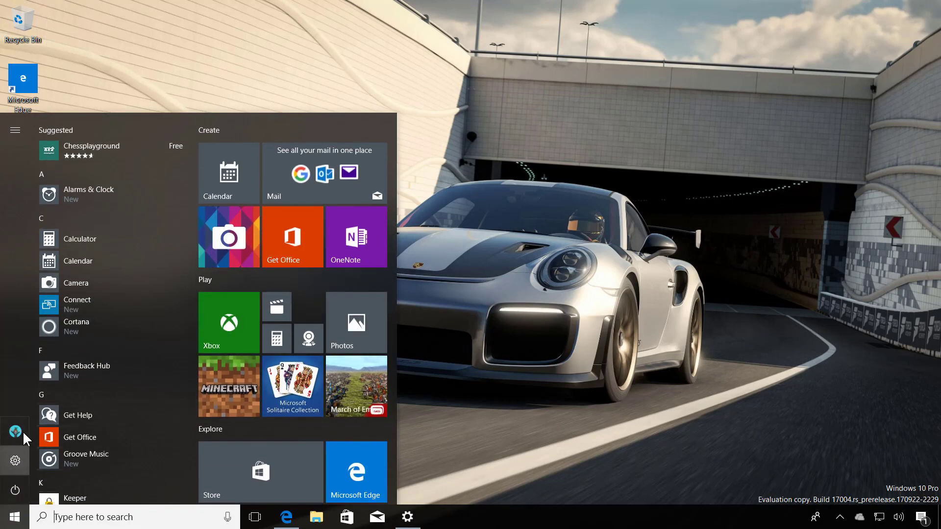
click(23, 431)
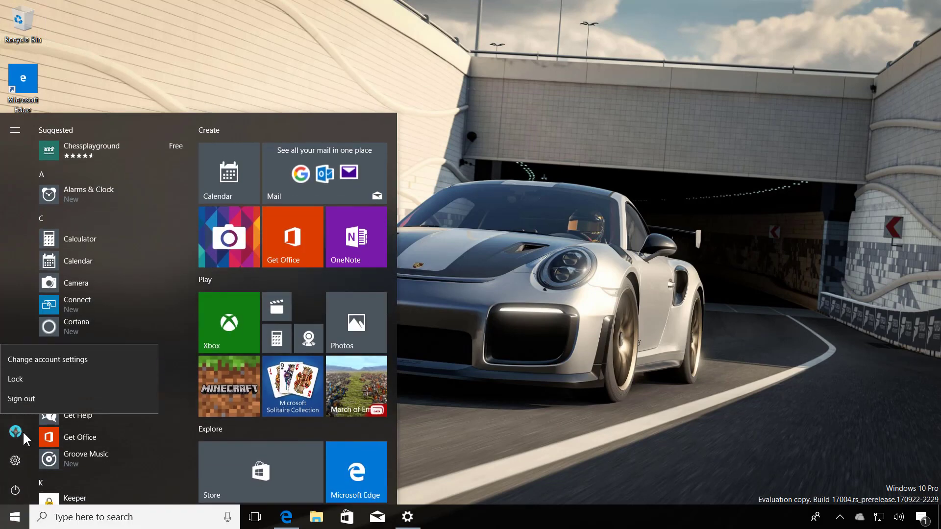
click(34, 378)
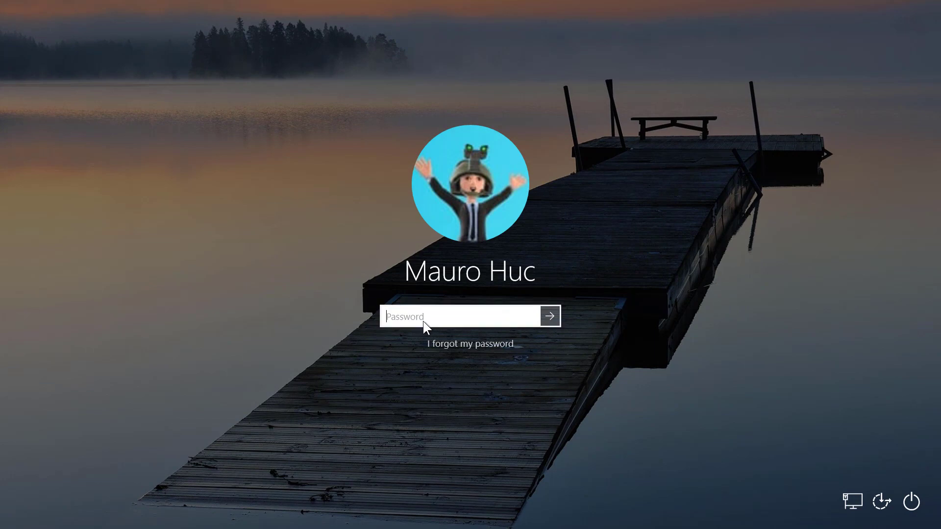
text(•)
key(Return)
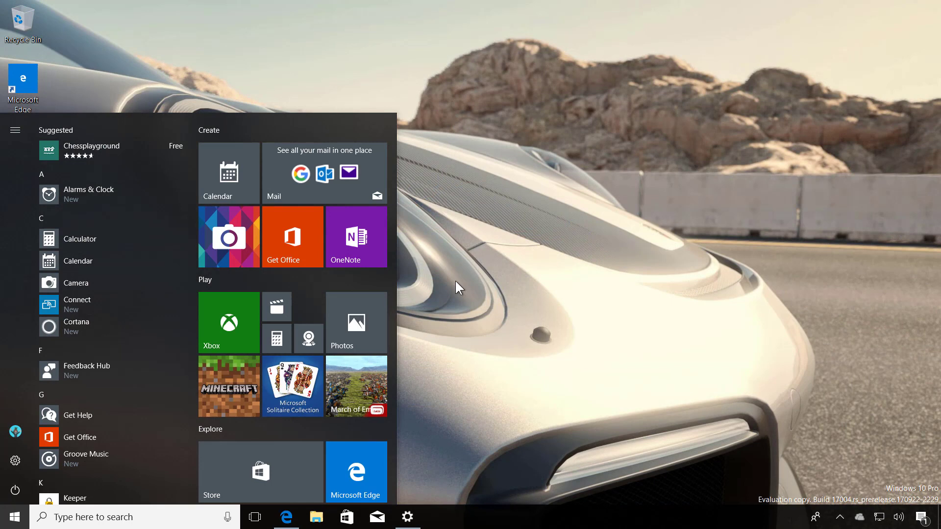
- Close the Start menu by clicking on the desktop
click(457, 279)
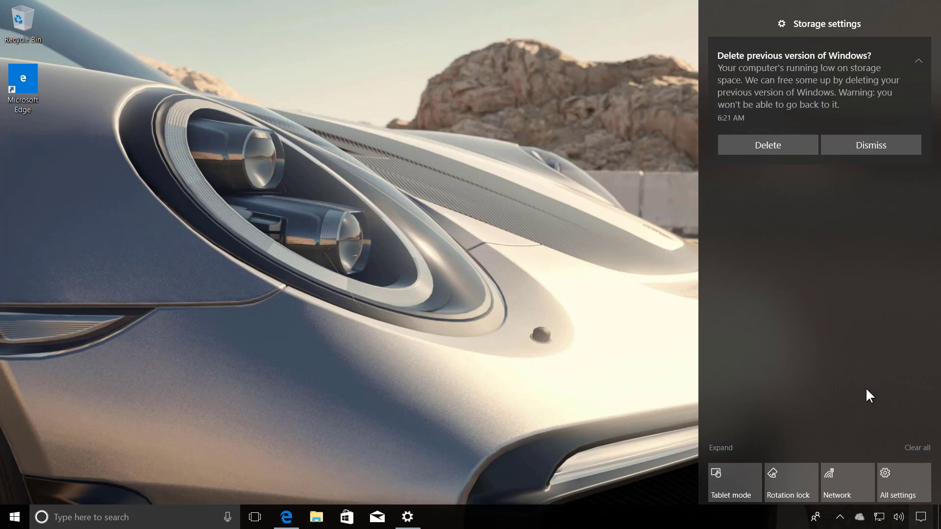
- Make Turf green the accent colour under Personalization > Colors, then bring up the notification panel
click(408, 517)
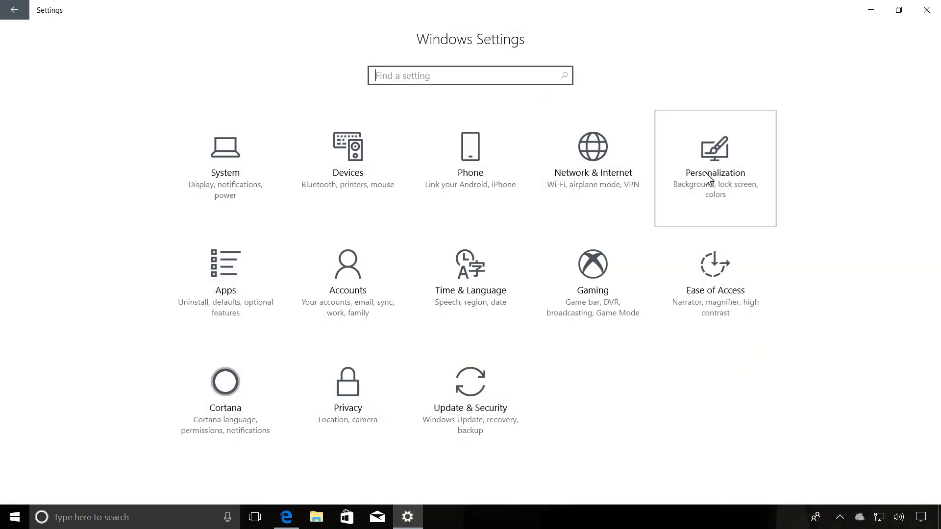
click(708, 179)
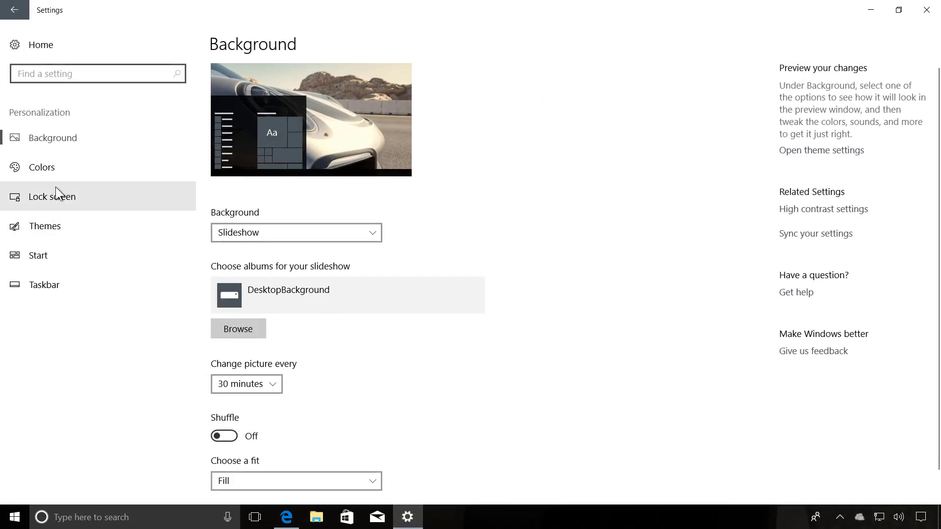
click(58, 176)
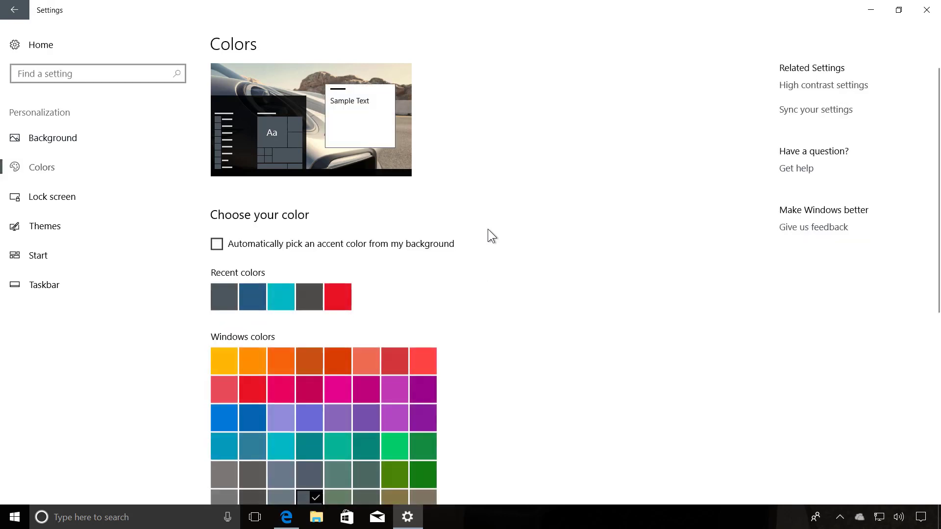
scroll(487, 229, down, 4)
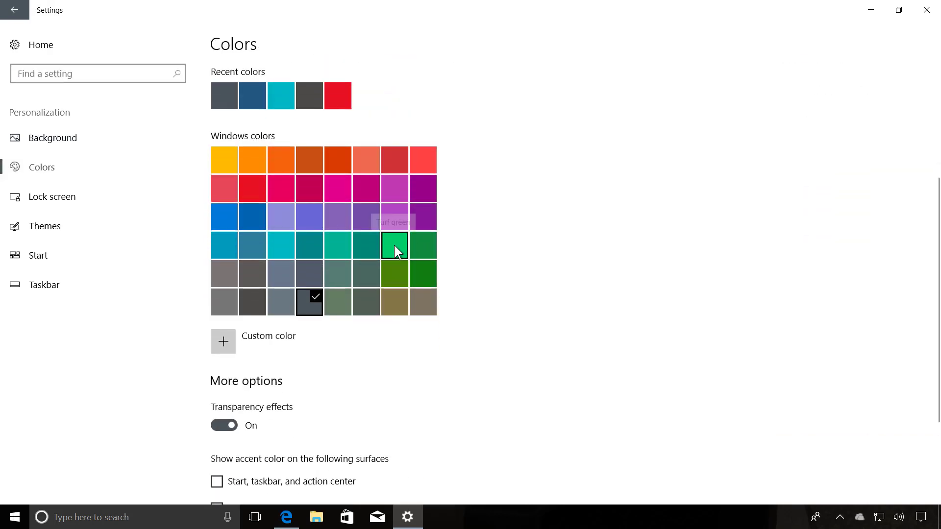
click(397, 248)
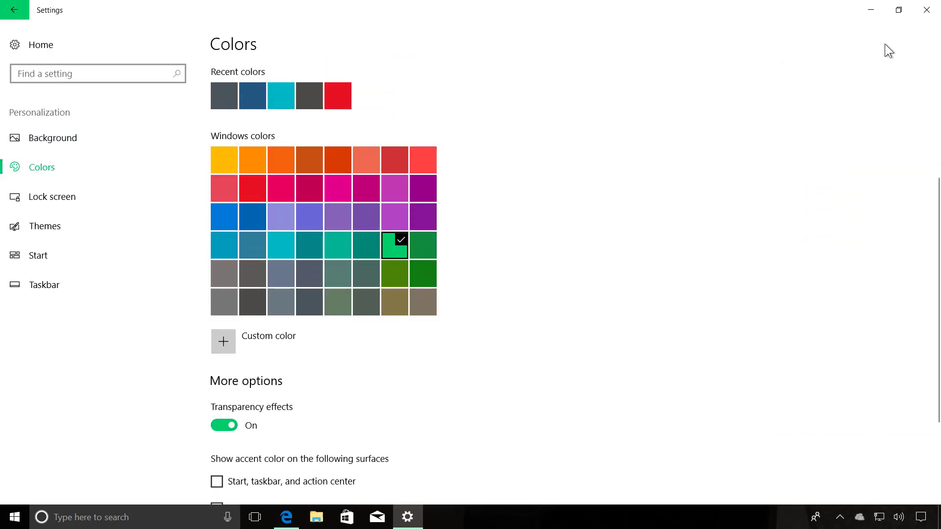
click(920, 519)
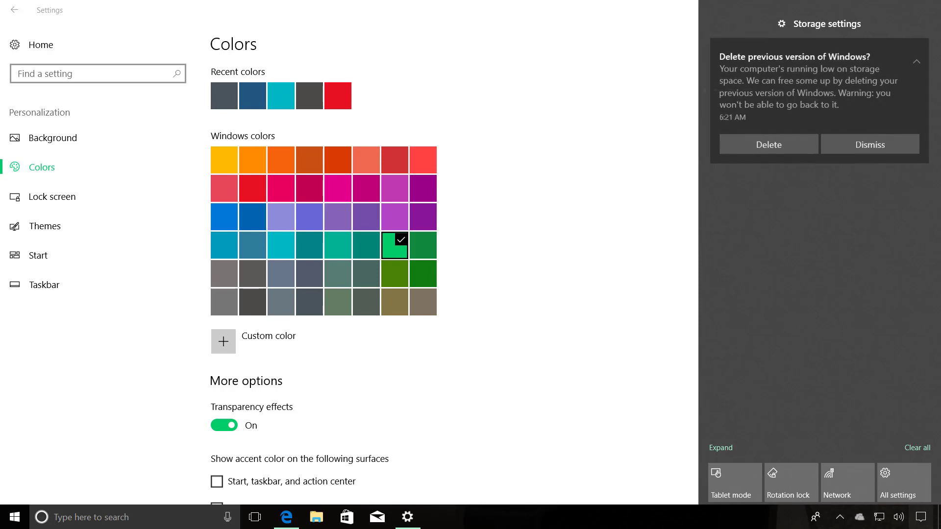
- Dismiss the storage warning, close the notification panel, and minimize then restore the Settings window
drag(814, 98, 882, 98)
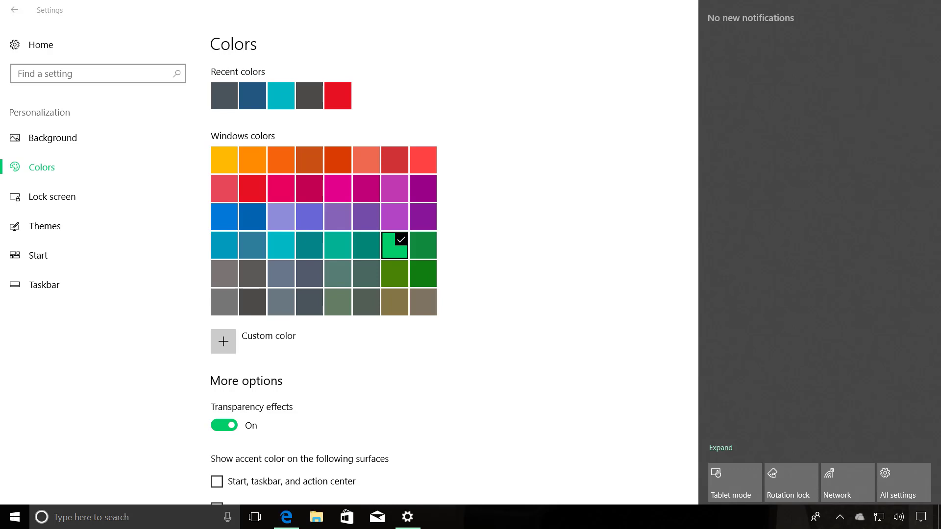
key(Escape)
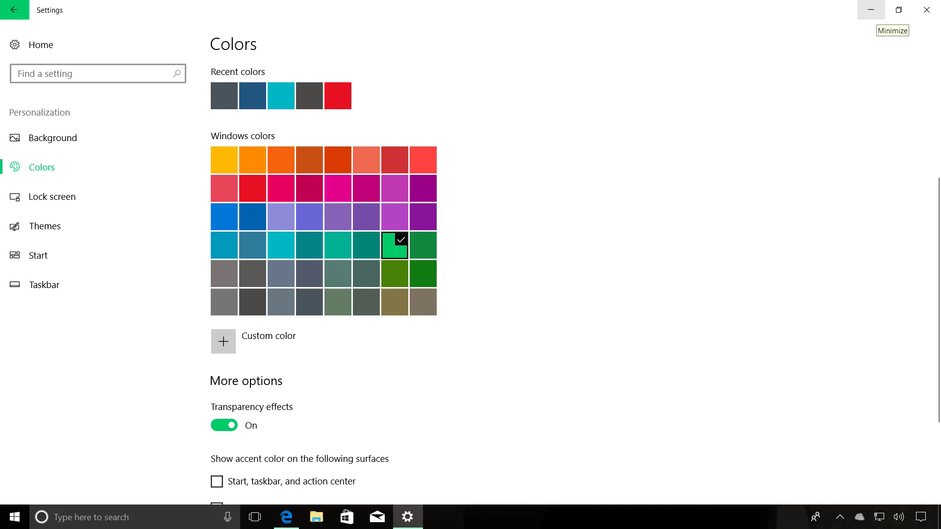
click(871, 10)
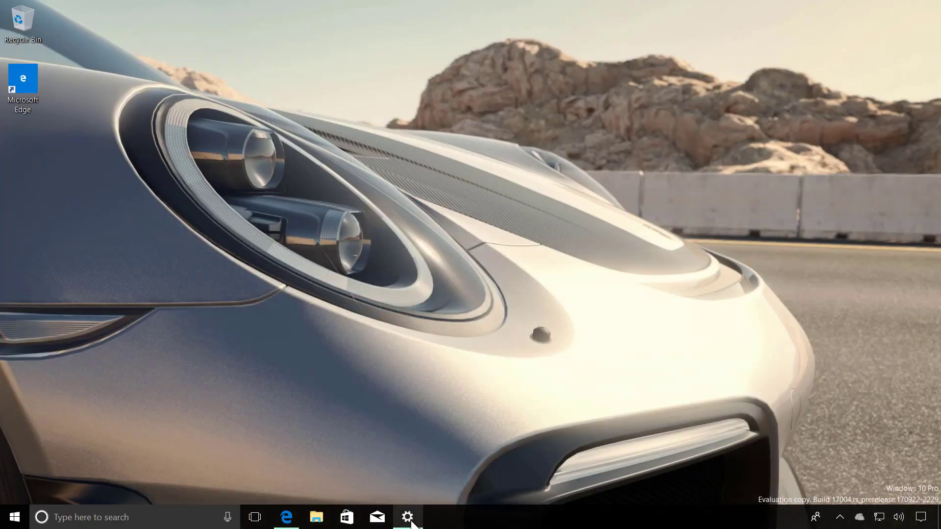
click(407, 516)
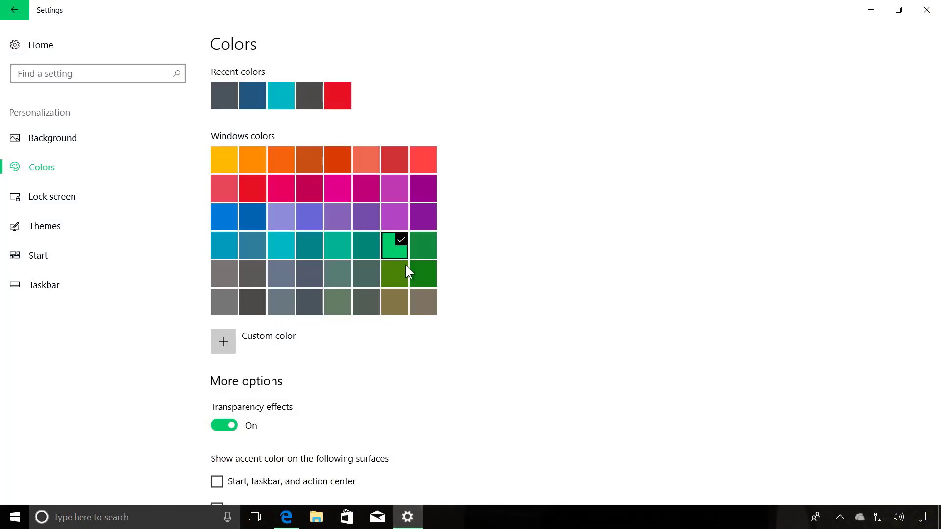
- Go from Settings Home to Ease of Access > Color & high contrast
click(57, 48)
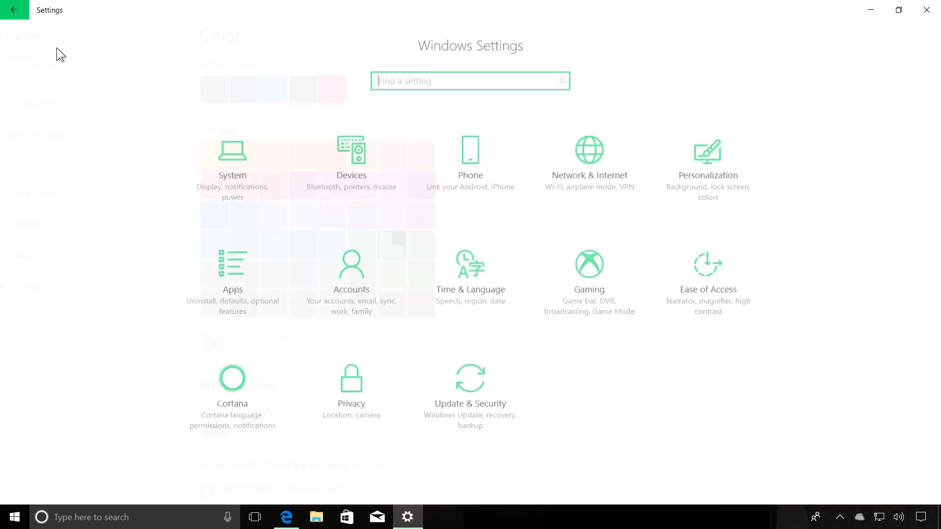
click(722, 292)
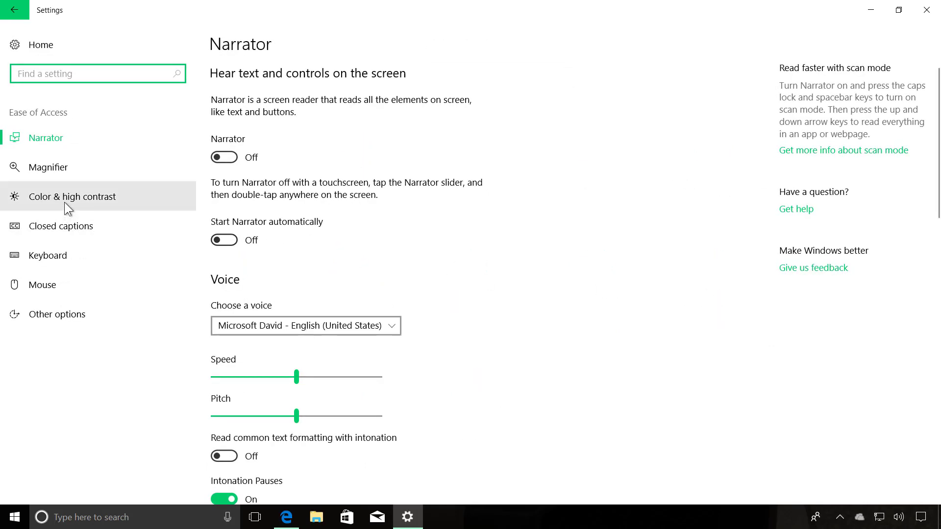
click(81, 199)
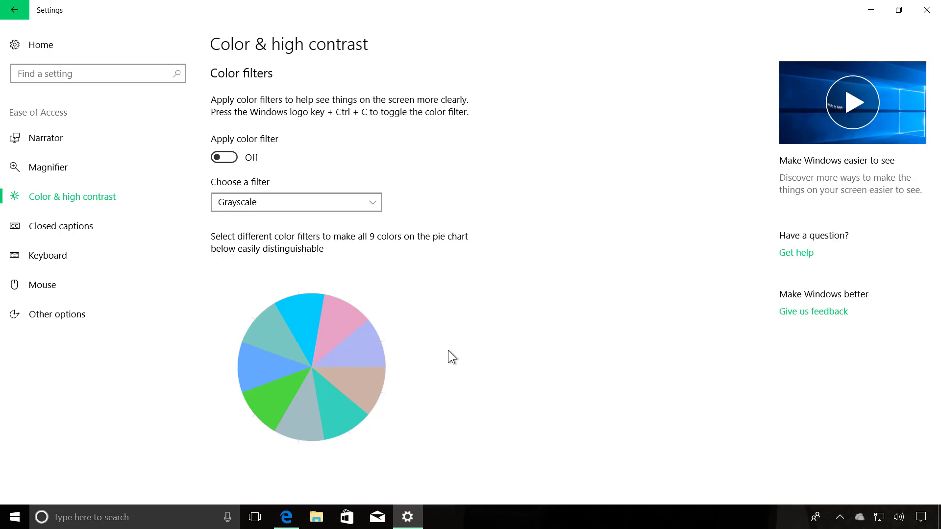
- Preview the Invert and Grayscale Inverted filters, then turn the color filter on
click(323, 201)
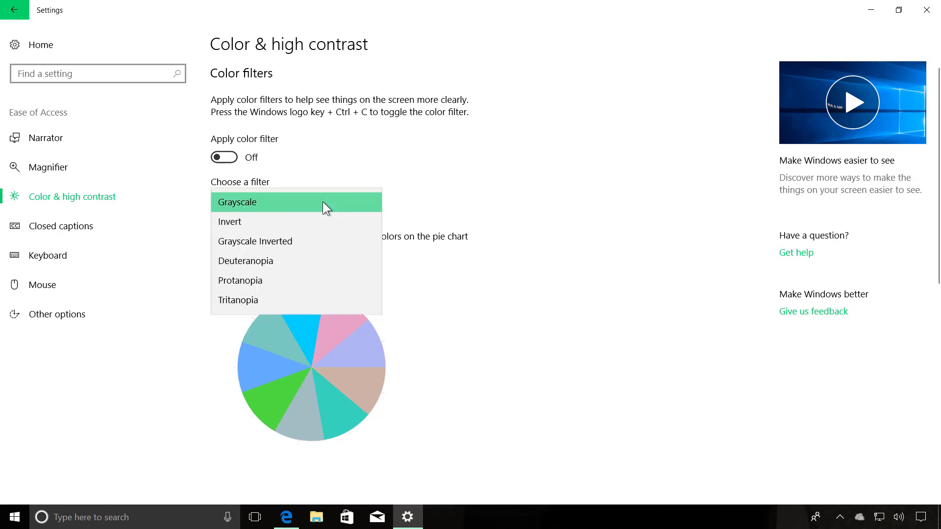
click(316, 220)
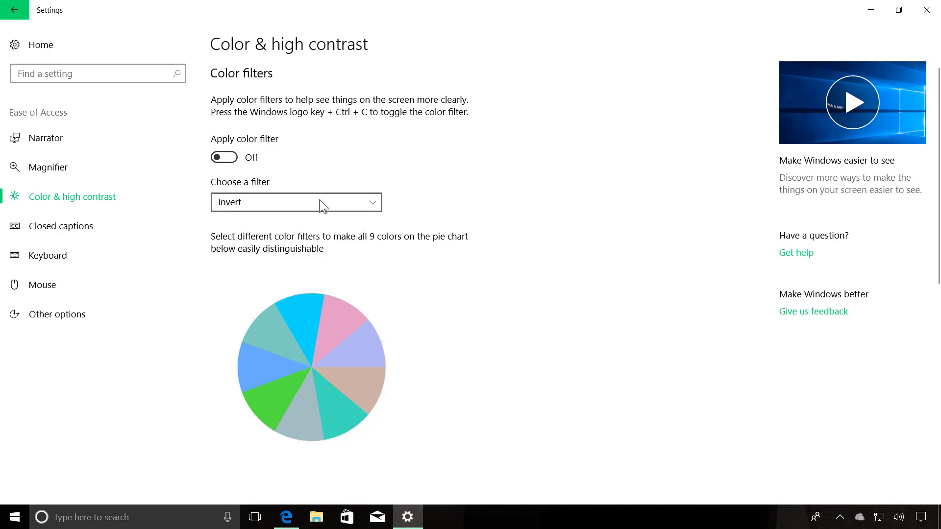
click(319, 199)
click(307, 231)
click(311, 202)
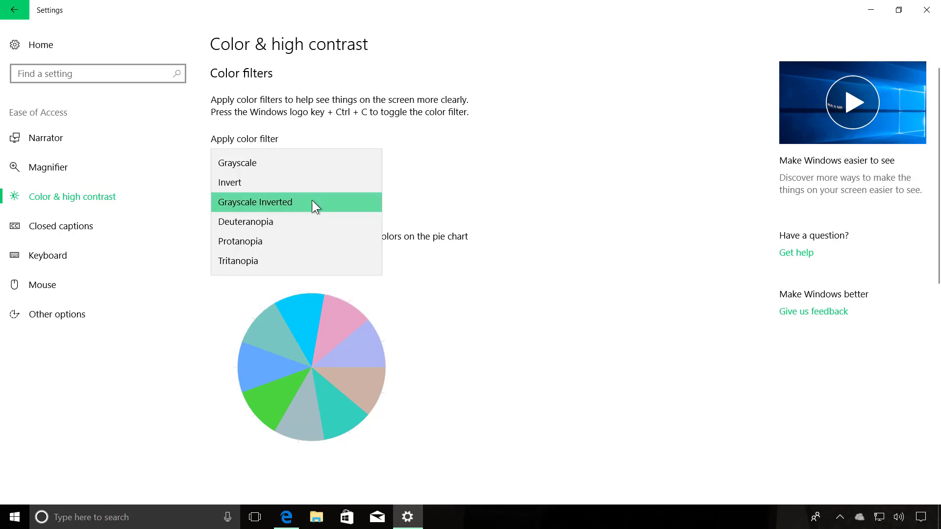
click(311, 143)
click(223, 157)
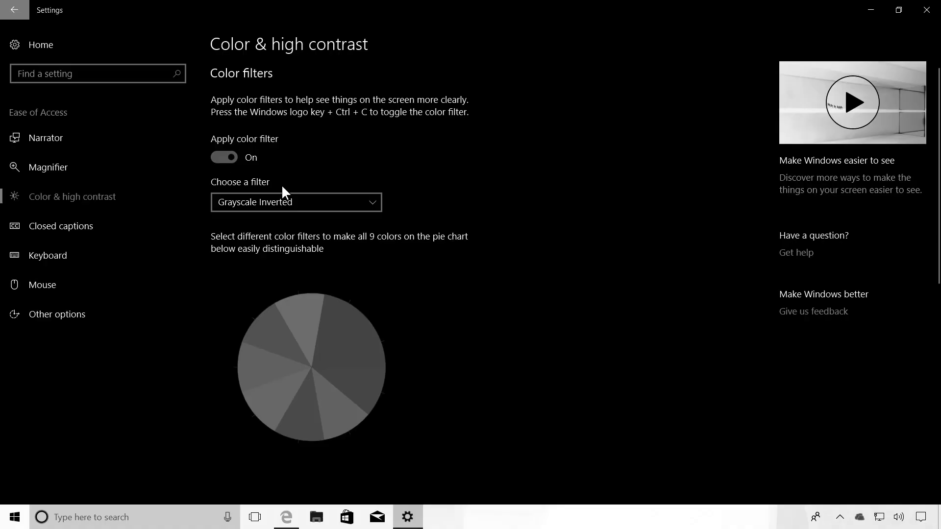
- Try Deuteranopia, Protanopia and Tritanopia, ending on Tritanopia, then turn the color filter off
click(305, 202)
click(299, 225)
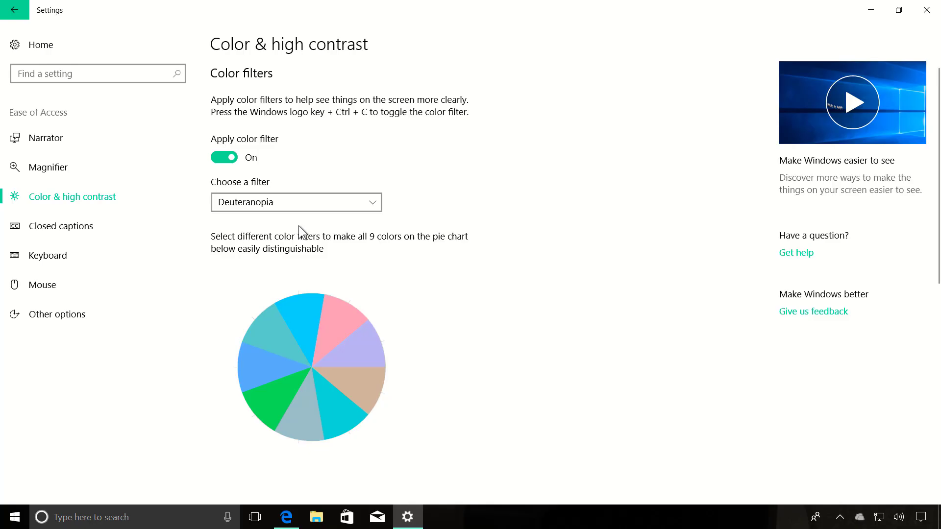
click(304, 207)
click(303, 224)
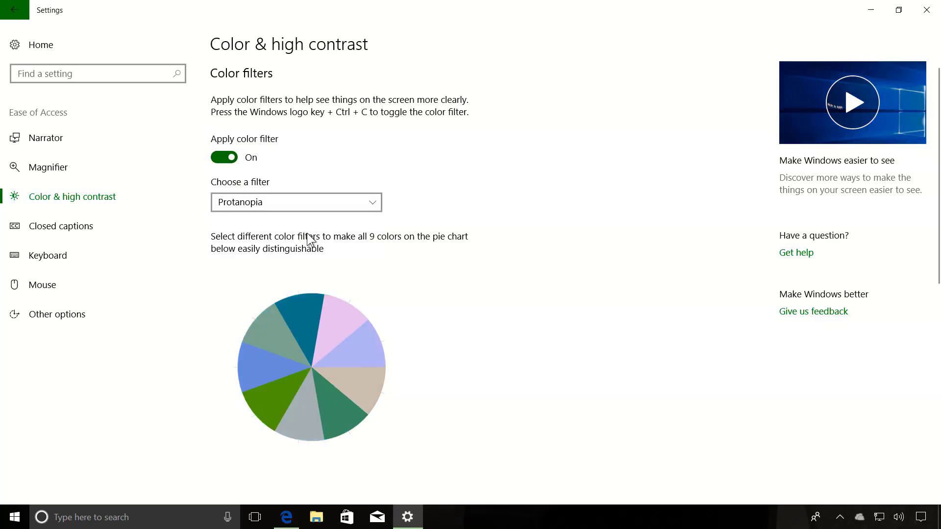
click(269, 202)
click(263, 224)
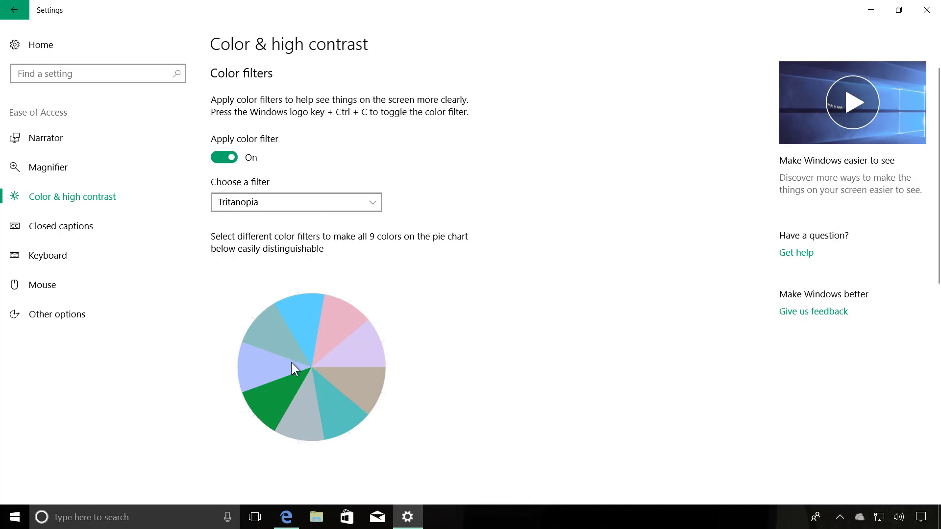
click(233, 157)
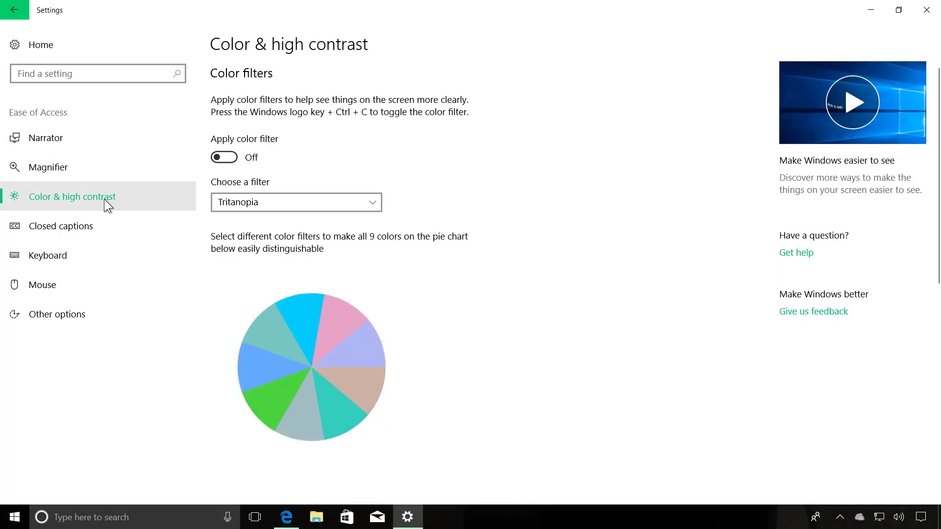
- On the Narrator page, check the speech audio channel list and leave it on Default Audio Device
click(71, 140)
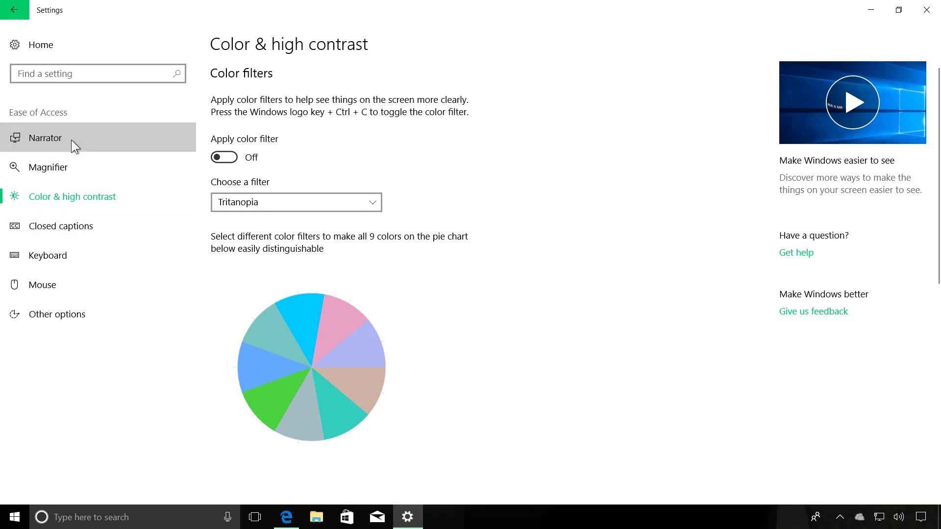
scroll(471, 240, down, 8)
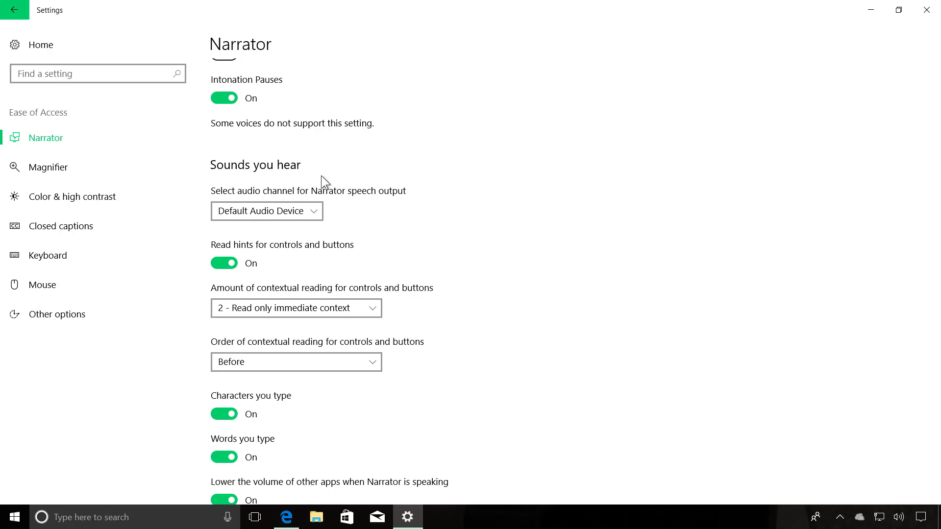
click(294, 208)
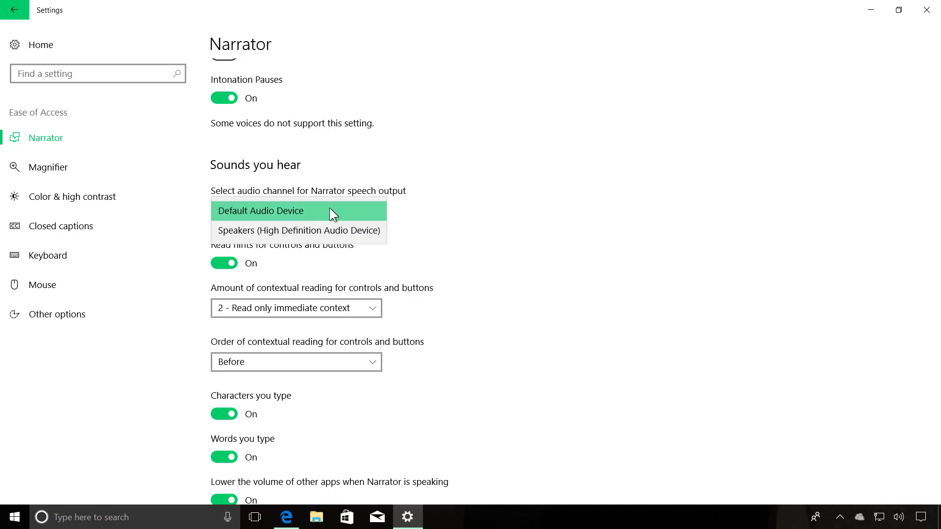
click(457, 210)
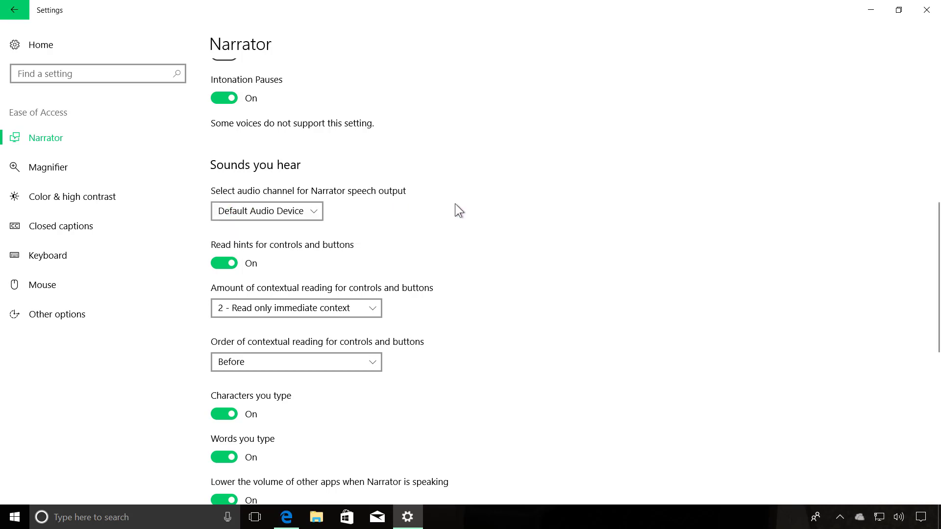
- Minimize the Settings window to leave only the desktop and taskbar
click(871, 11)
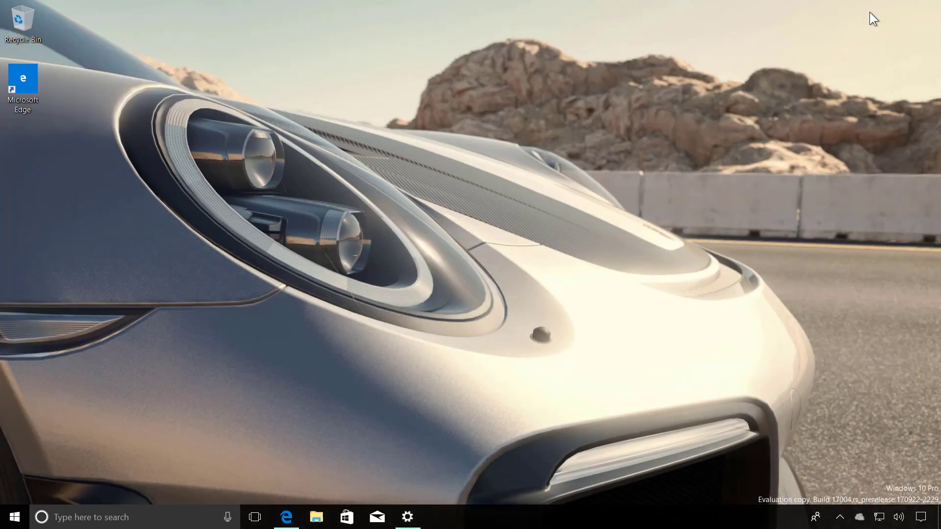